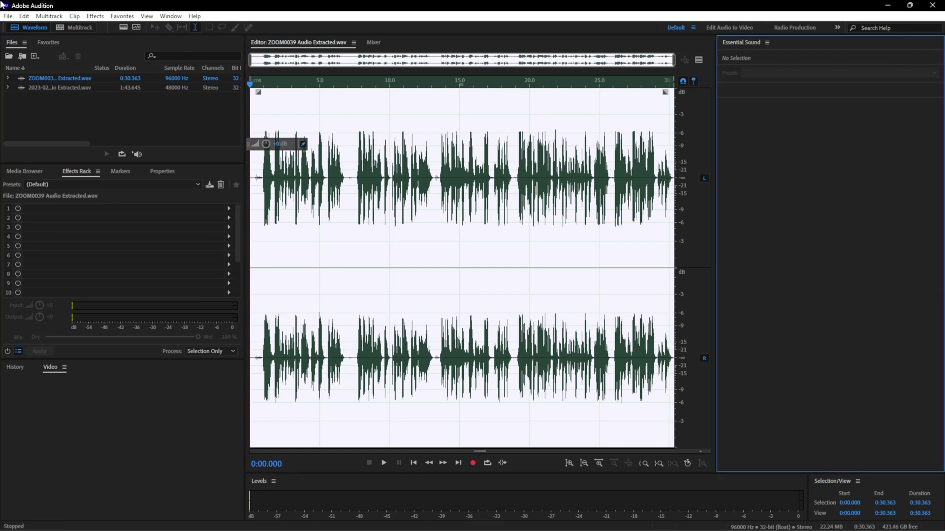
Open the Favorites effects list for the open ZOOM0039 Audio Extracted.wav recording
left_click(121, 17)
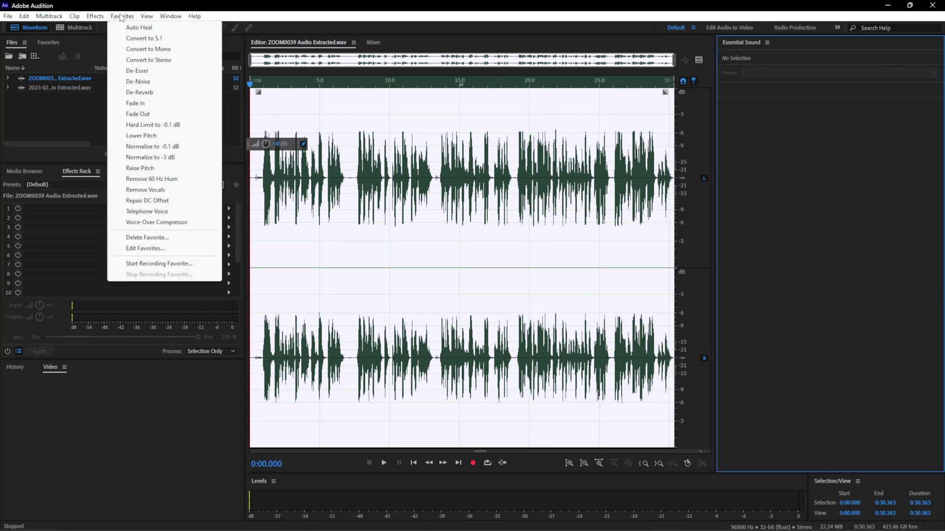
Normalize the recording to -3 dB from Favorites, preview it, and return to the start
left_click(143, 158)
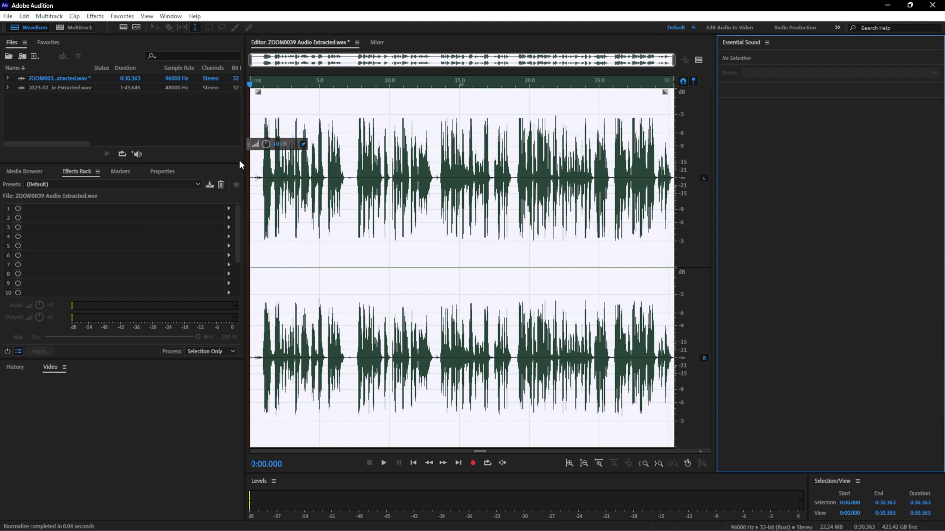
key("space")
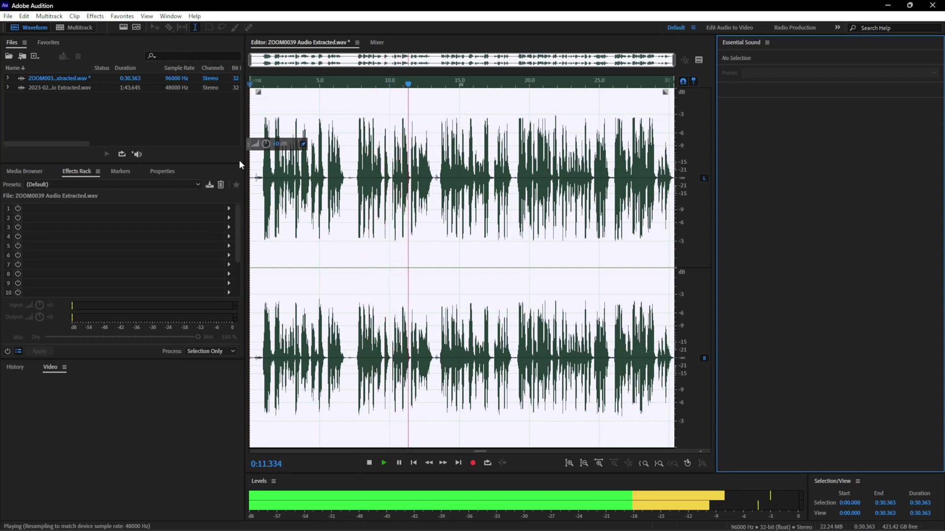
key("space")
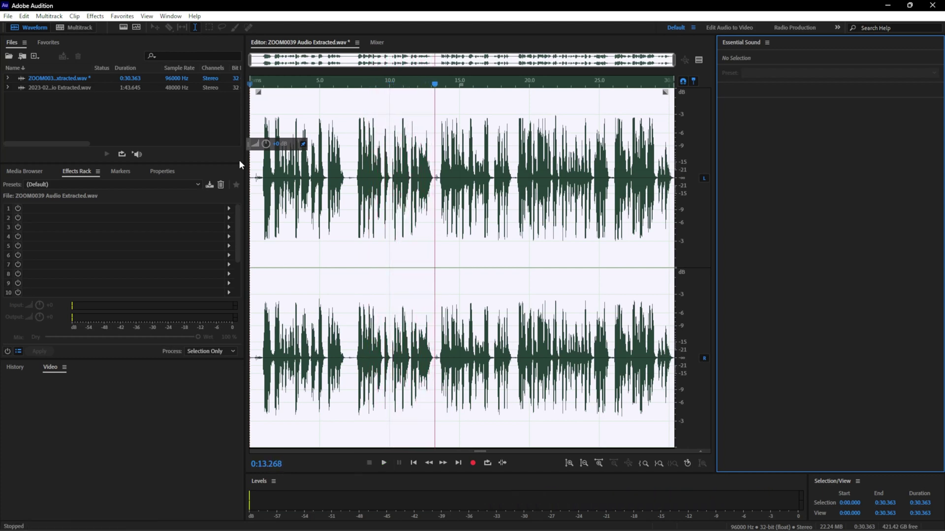
double_click(319, 210)
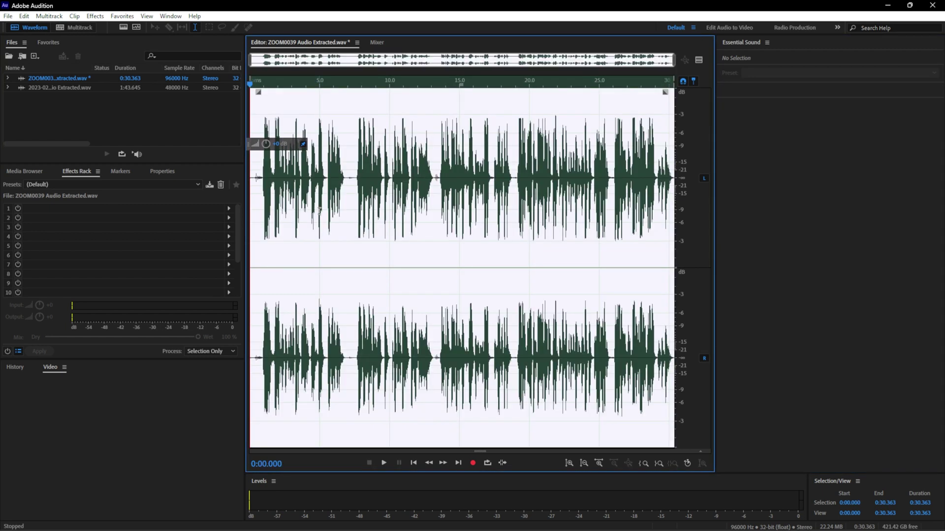
left_click(124, 17)
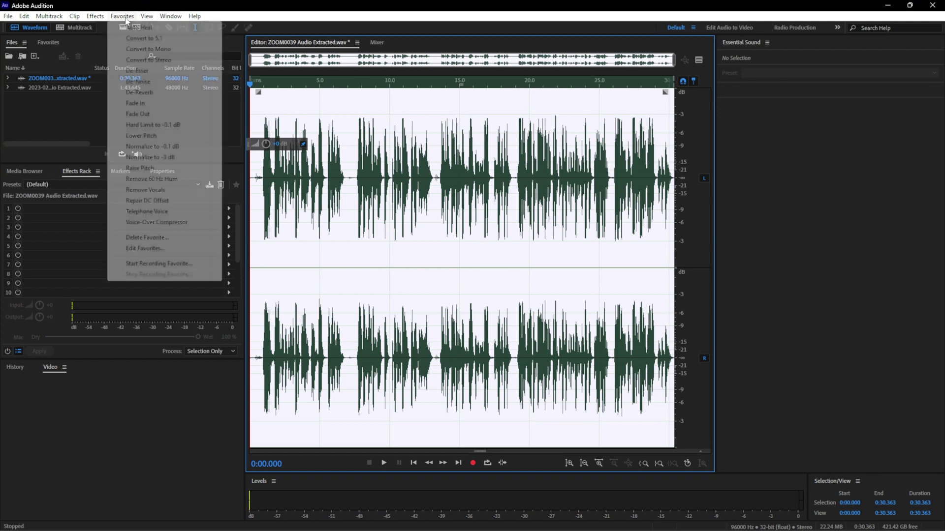
Apply the De-Noise favorite and preview the de-noised recording
left_click(138, 82)
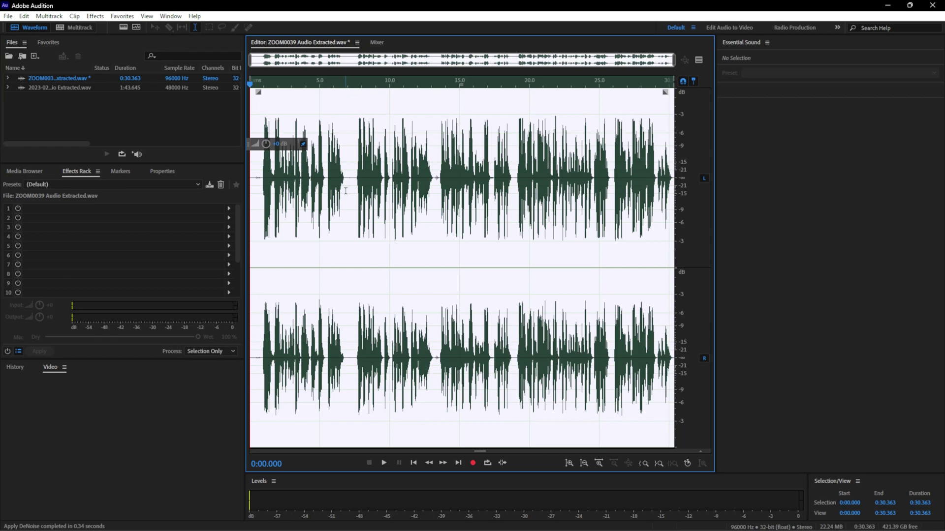
key("space")
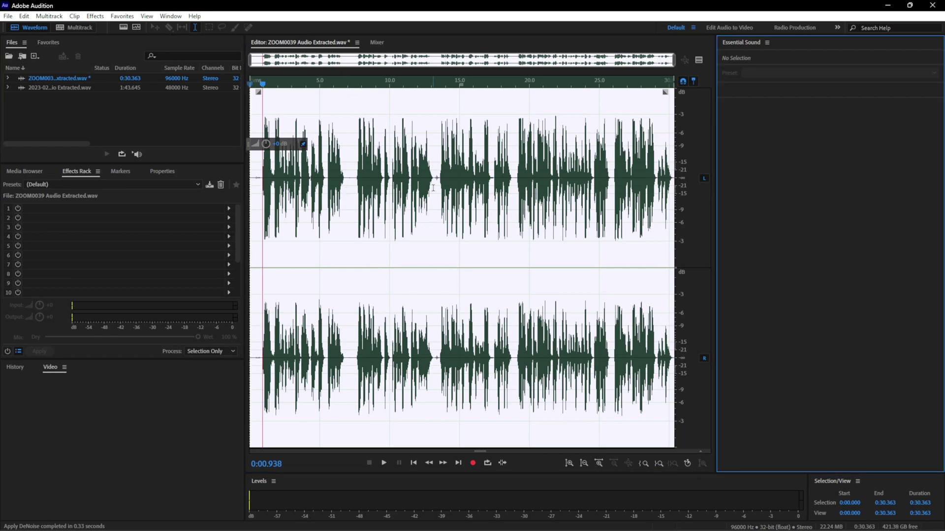
key("space")
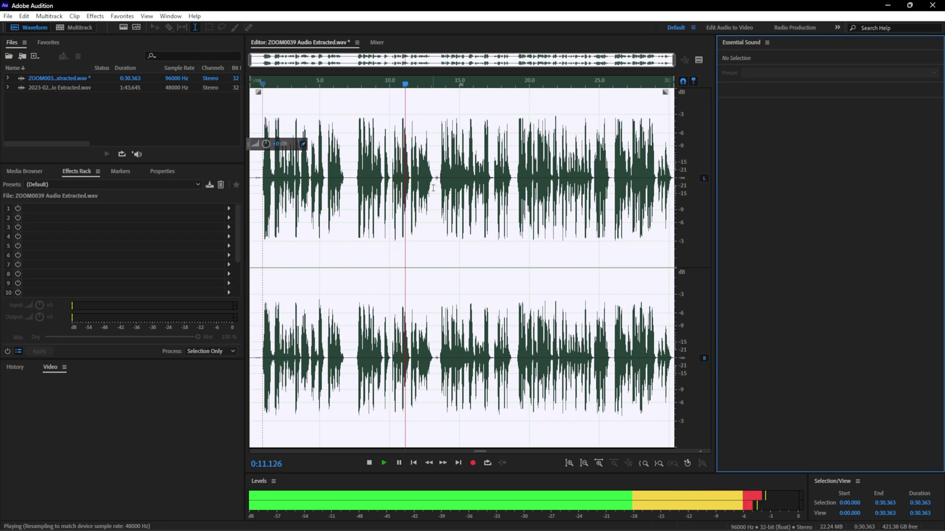
key("space")
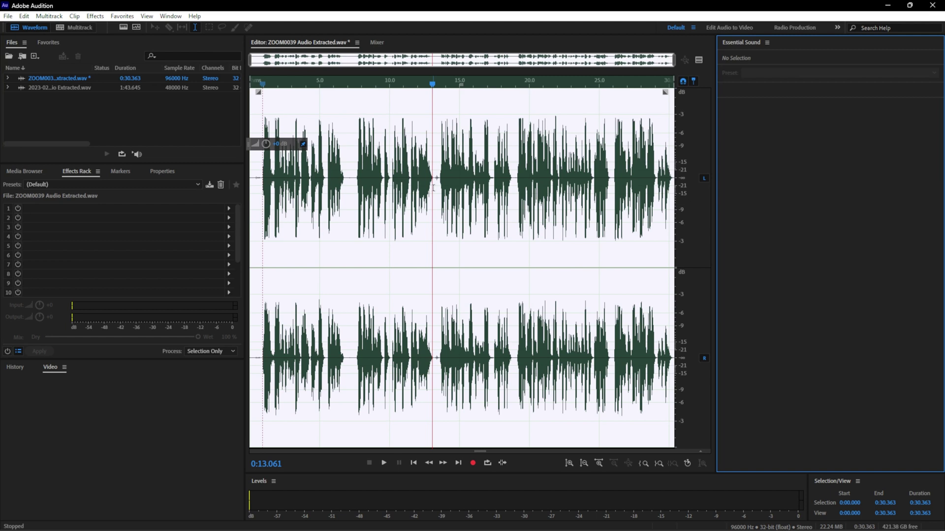
Apply Amplitude and Compression > Dynamics with its Soft Clip preset
left_click(114, 17)
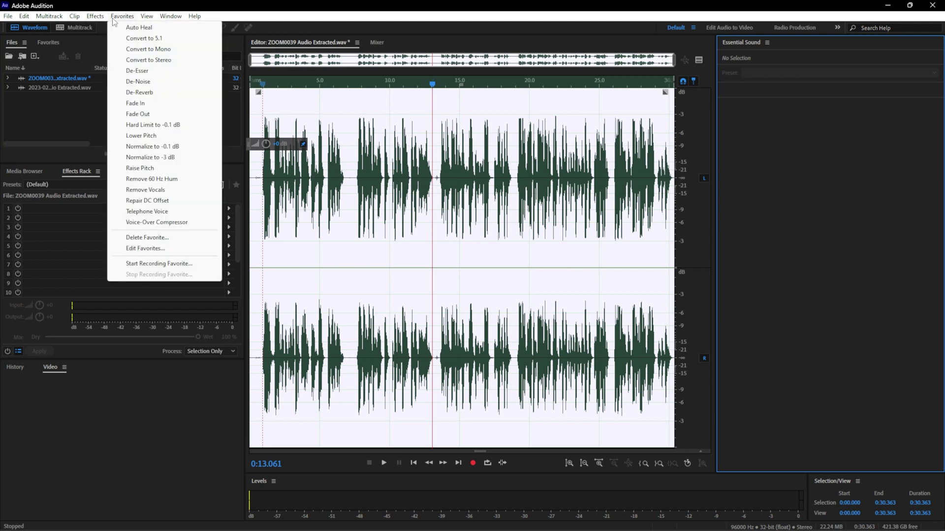
mouse_move(96, 20)
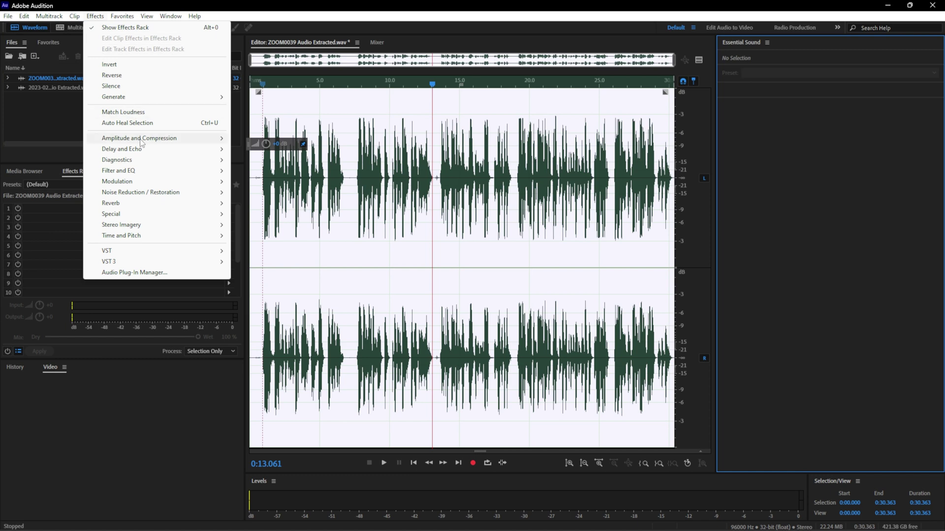
mouse_move(183, 144)
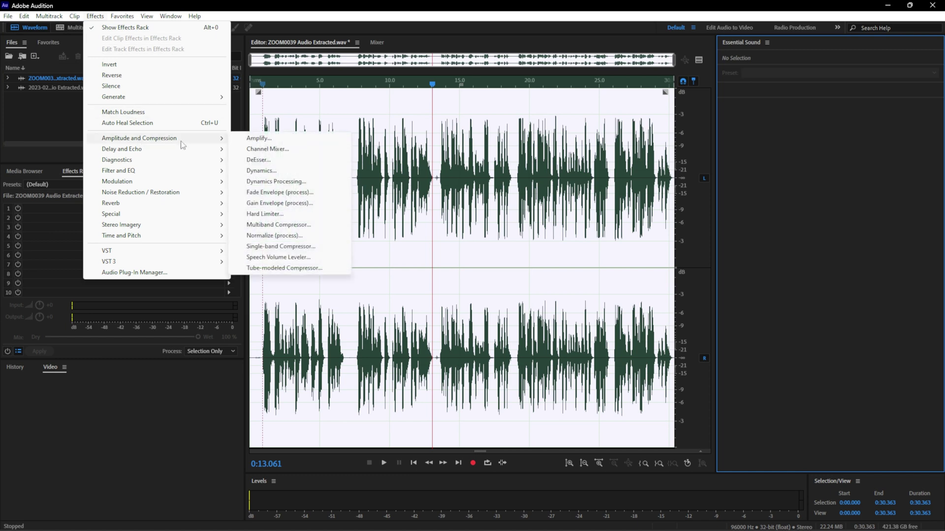
left_click(260, 171)
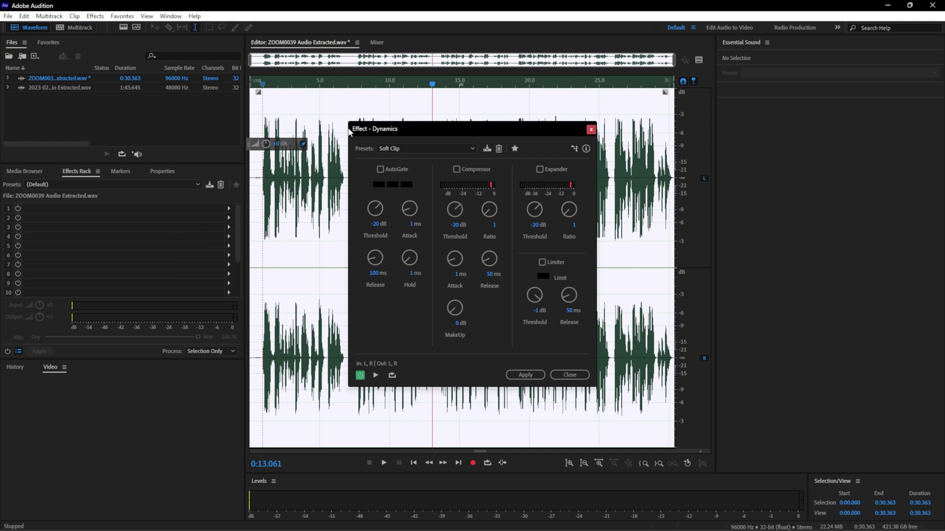
left_click(518, 376)
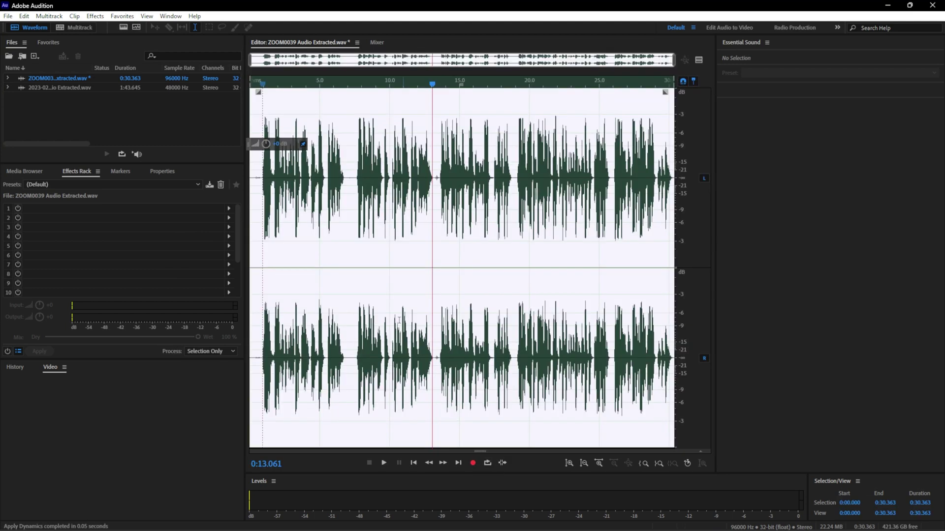
Play back the compressed recording from near the start
left_click(258, 87)
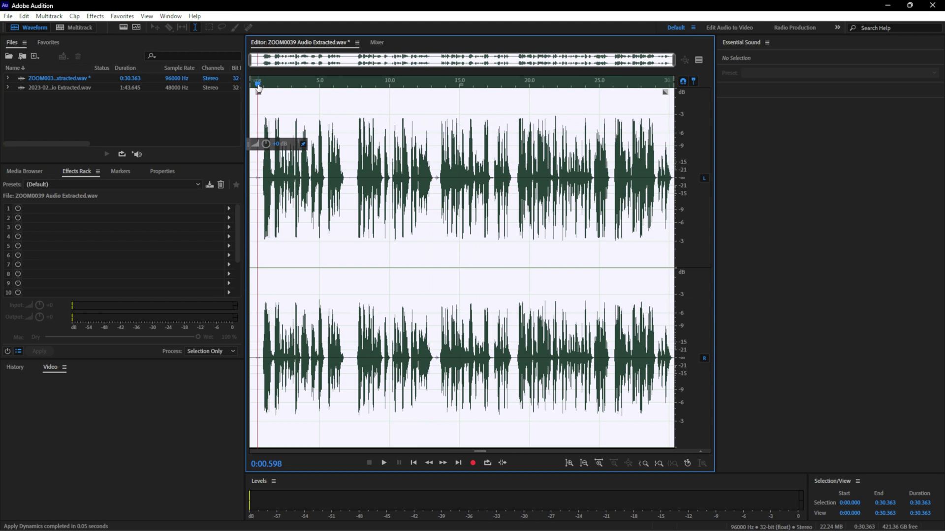
key("space")
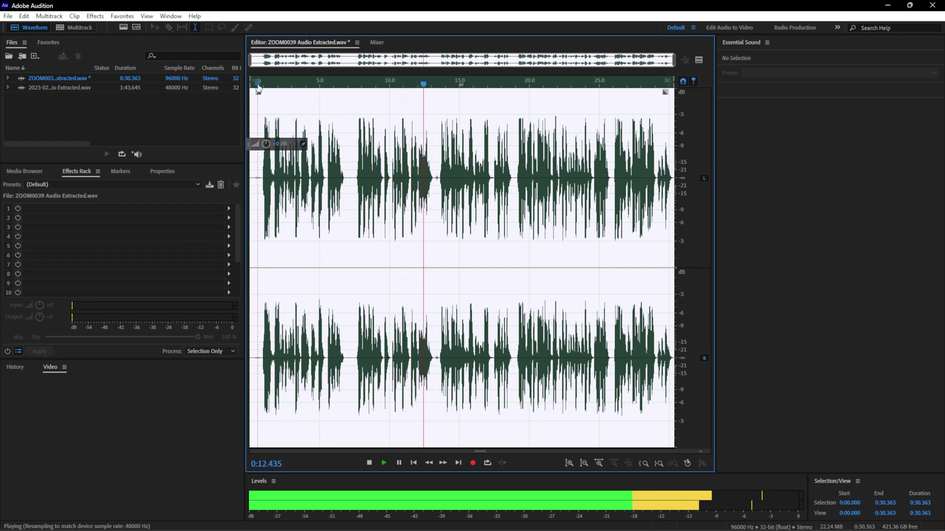
key("space")
left_click(100, 18)
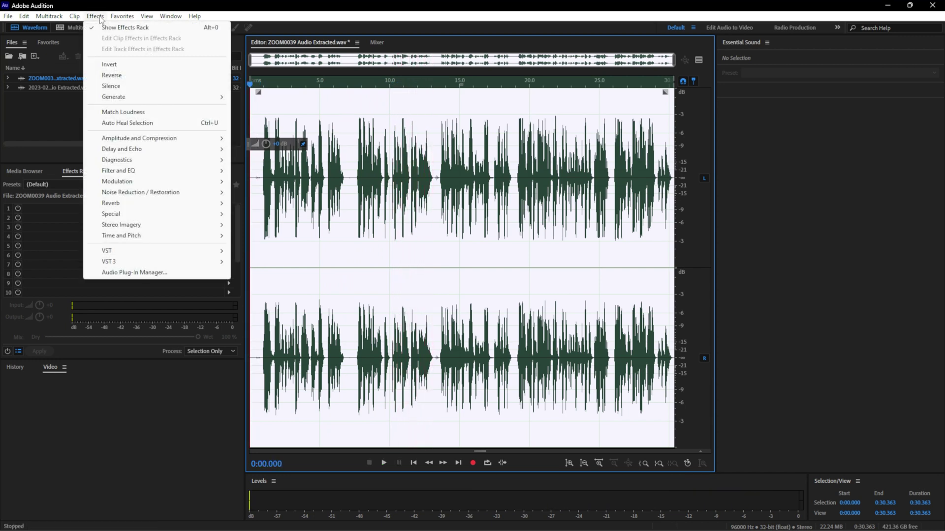
mouse_move(142, 173)
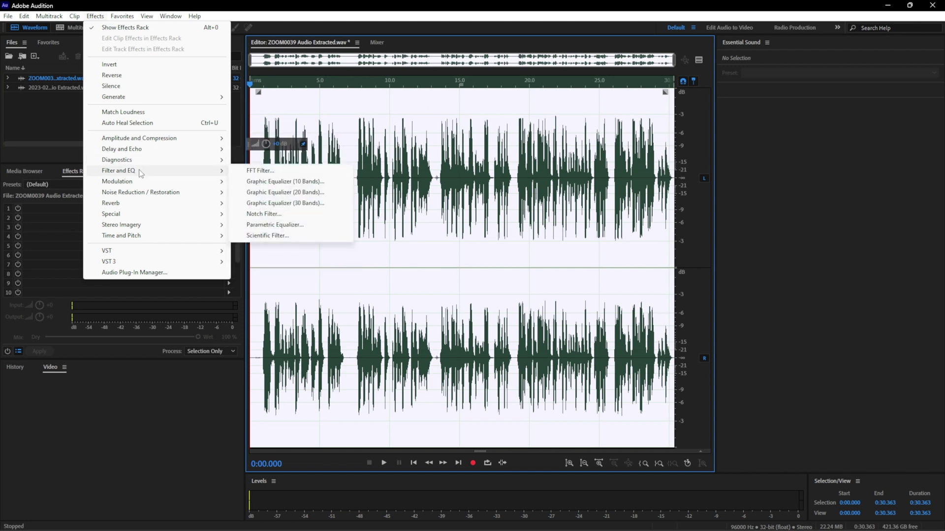
left_click(270, 226)
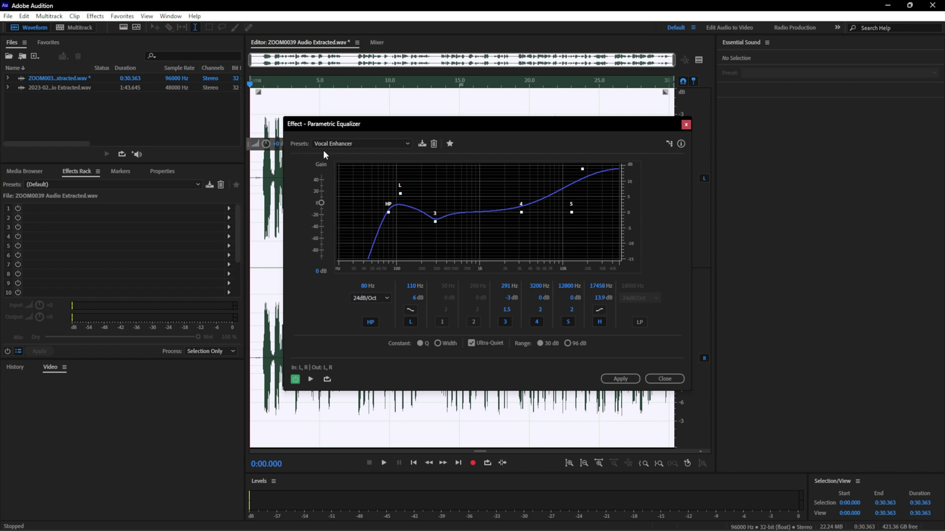
key("Return")
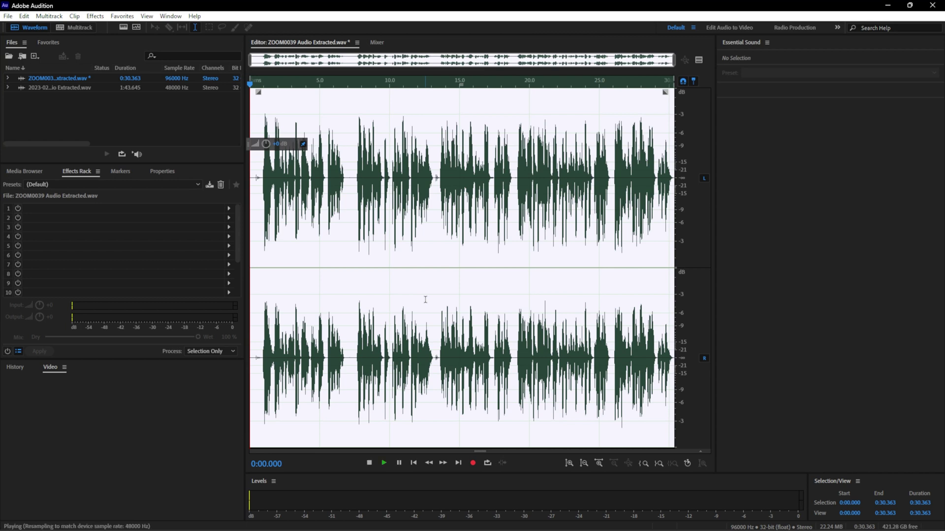
key("space")
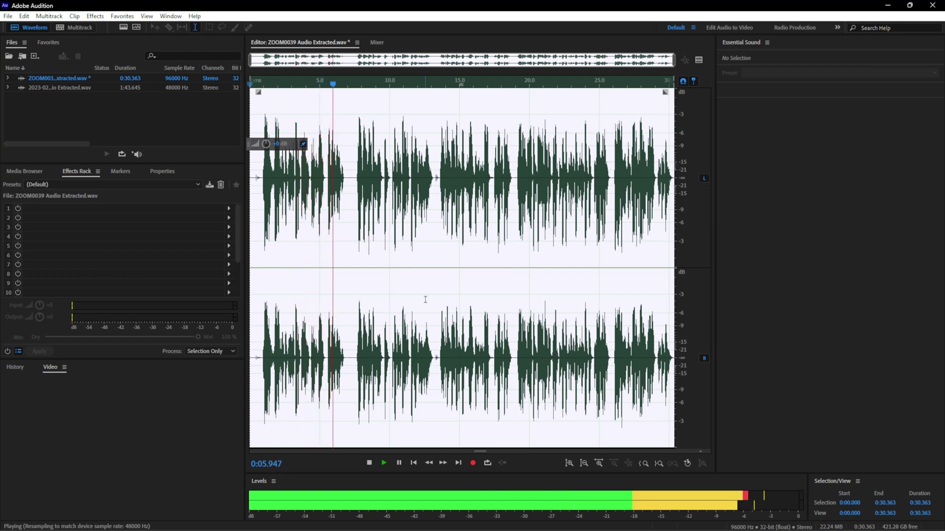
key("space")
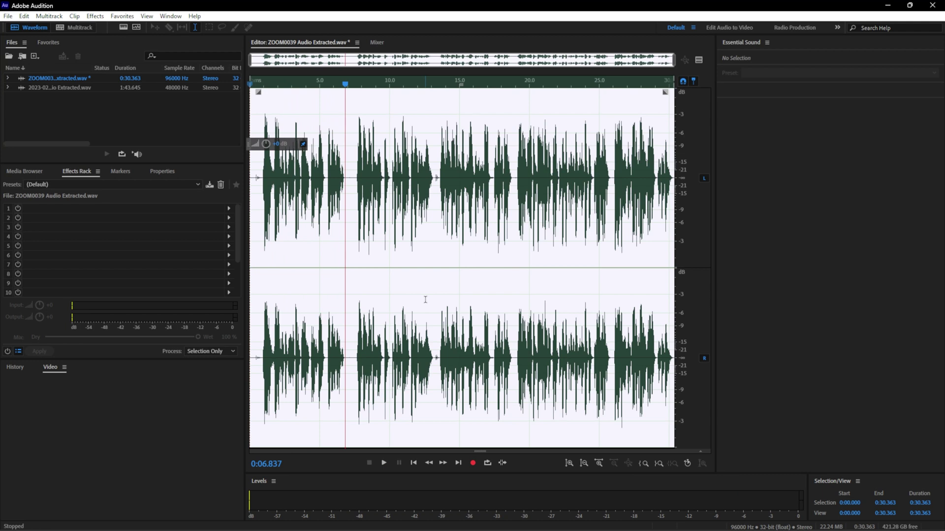
key("space")
key("space")
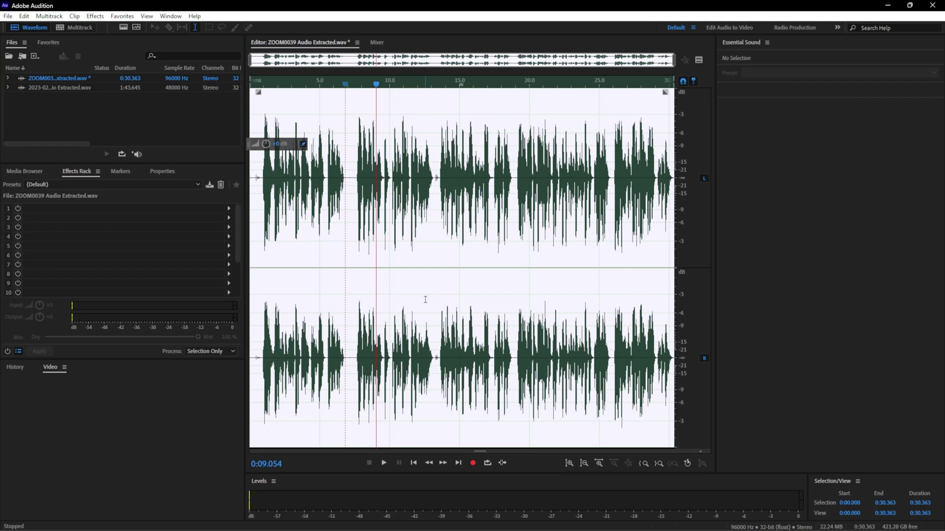
double_click(438, 199)
key("ctrl+shift+a")
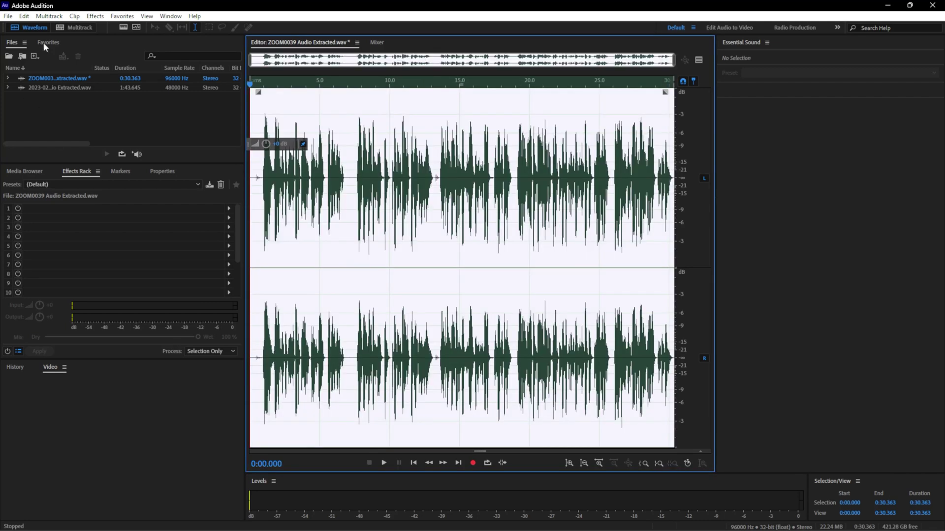
Lower the recording by 3 dB using Amplify's -3dB Cut preset, then play it back
left_click(103, 18)
mouse_move(216, 138)
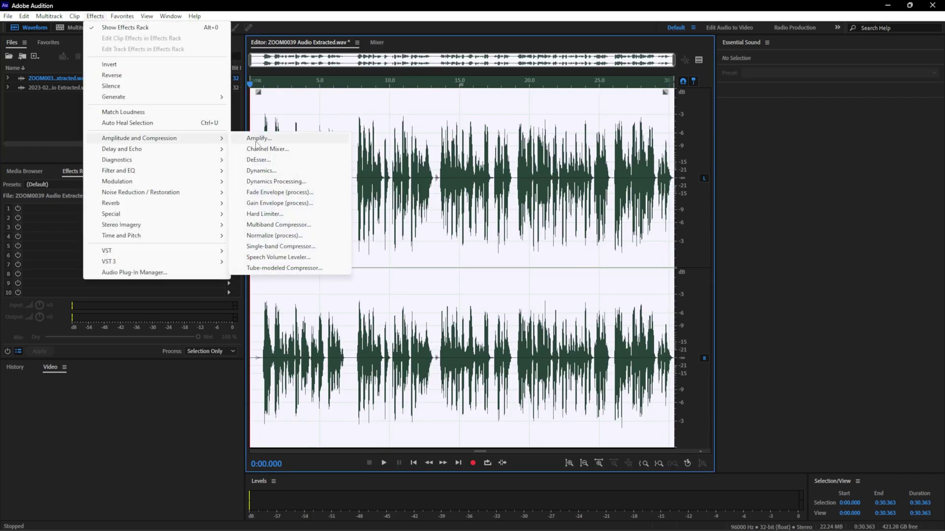
left_click(256, 142)
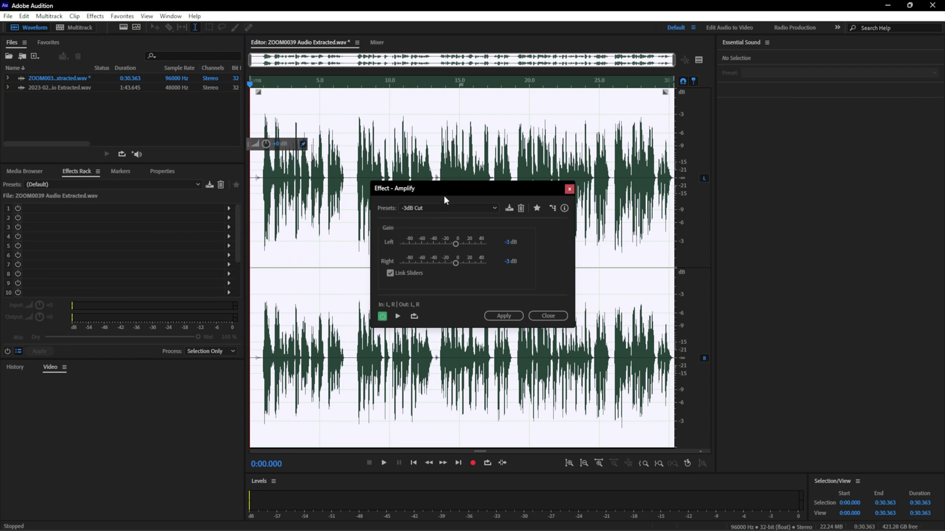
left_click(503, 315)
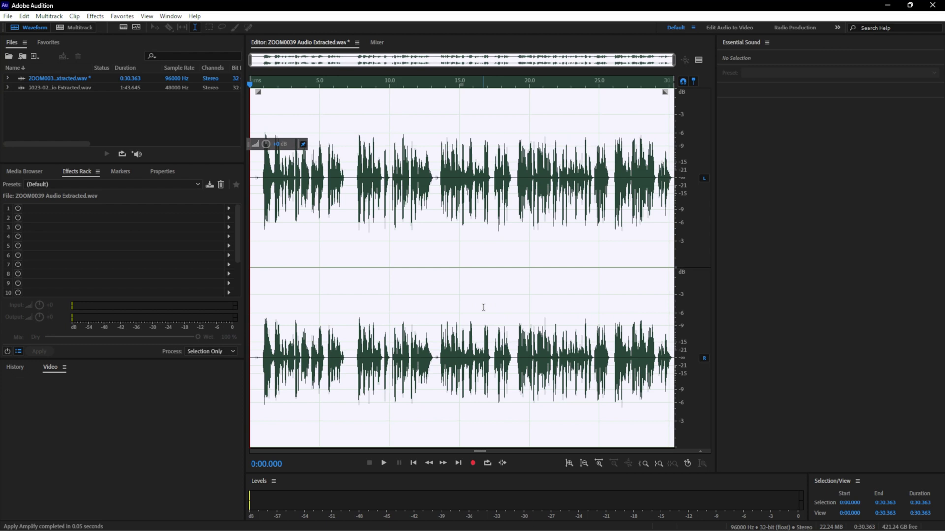
key("space")
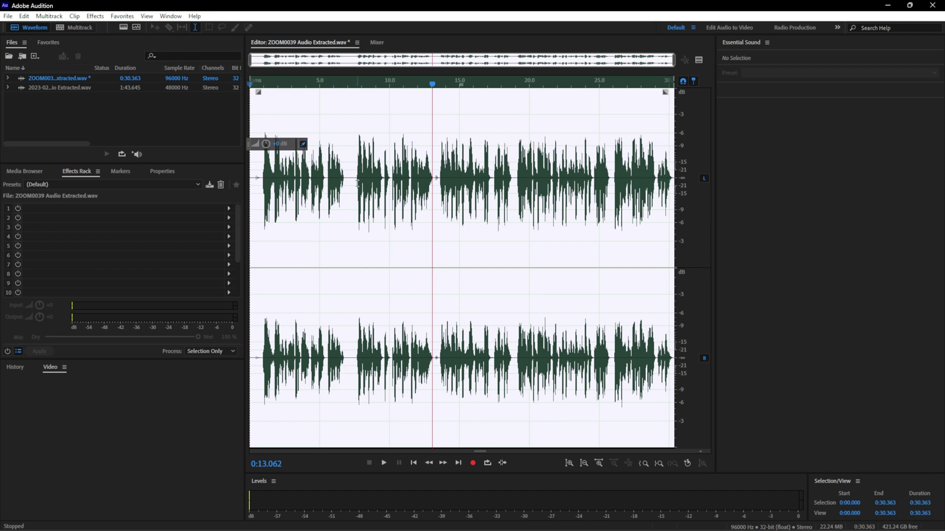
Capture a noise print from the whole recording, apply Noise Reduction, and preview the result
key("ctrl+a")
key("shift+p")
key("ctrl+shift+p")
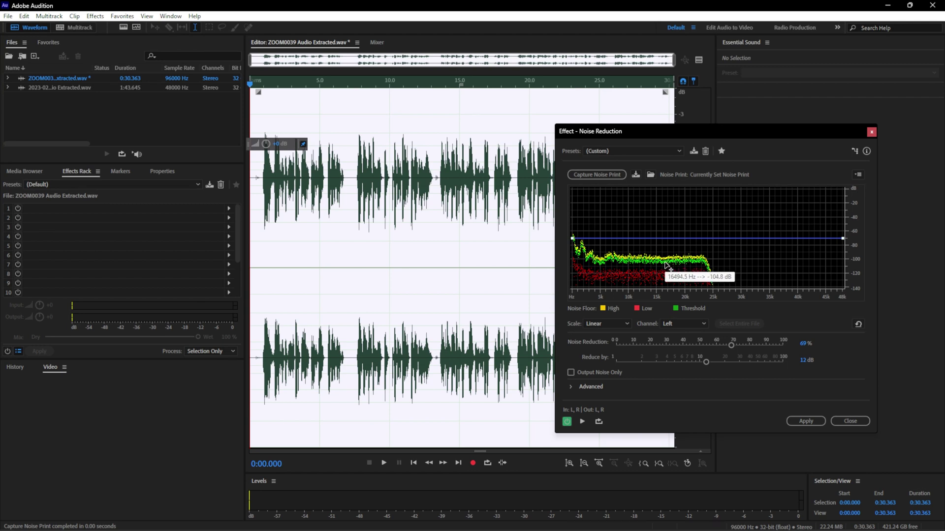
left_click(807, 424)
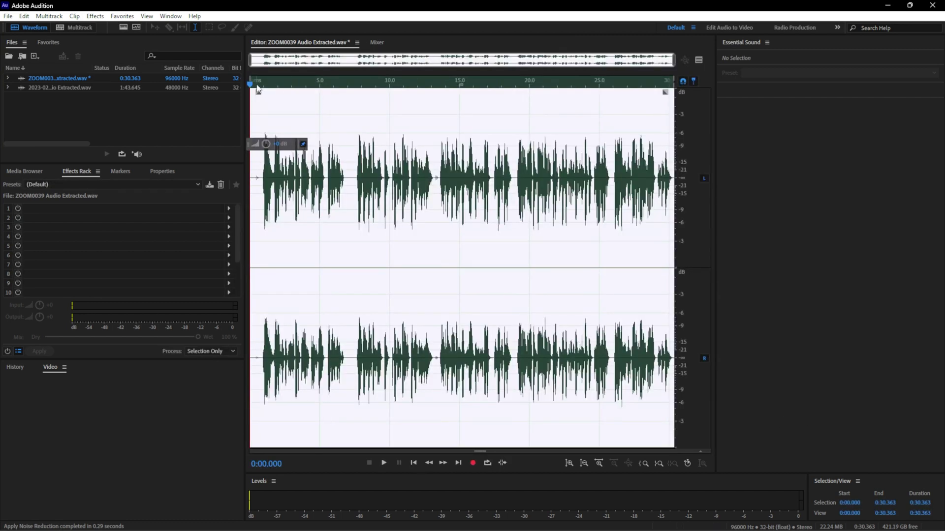
key("space")
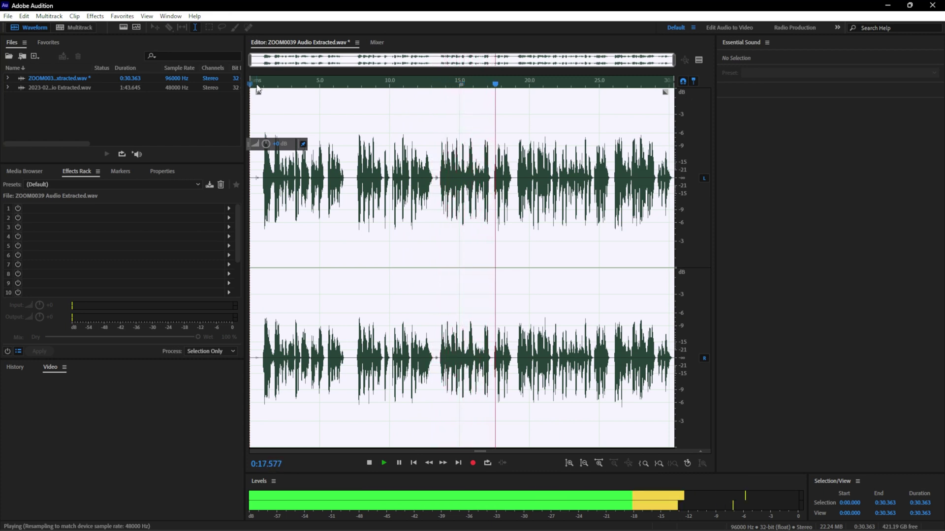
key("space")
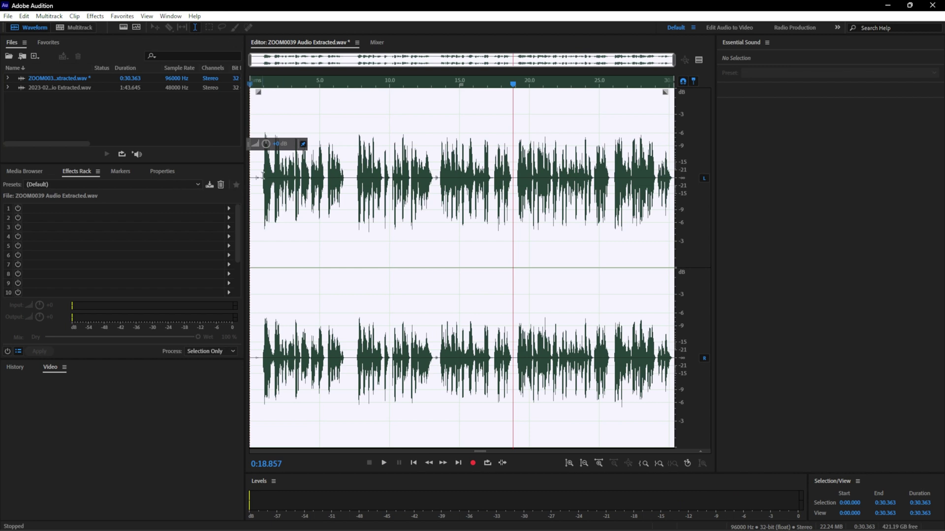
Silence the opening 0.809 seconds, then select the whole recording
left_click_drag(261, 178, 249, 178)
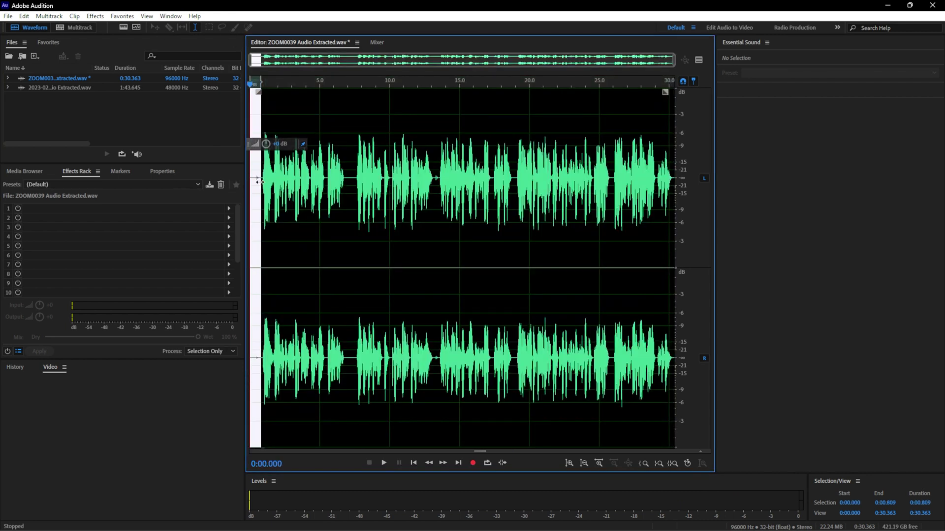
key("space")
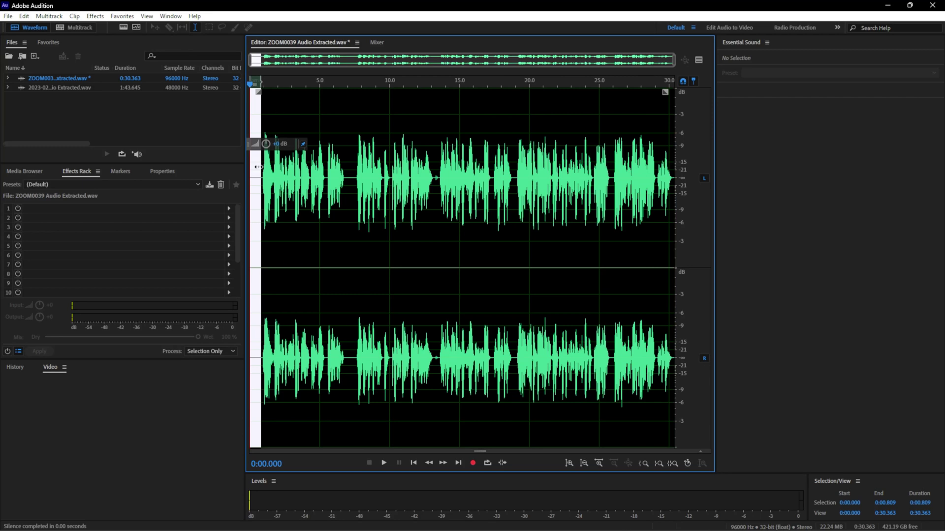
key("ctrl+a")
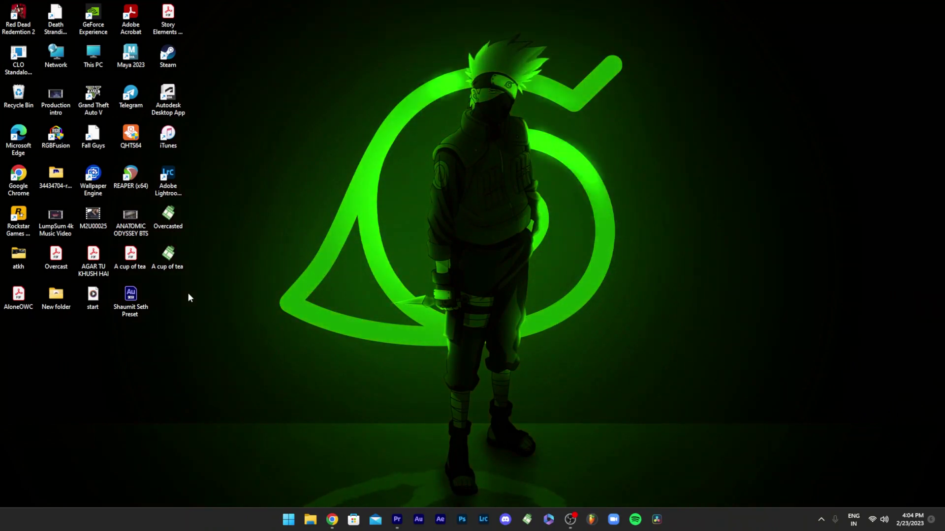
Open the saved preset session (.sesx) from the desktop in Audition
double_click(147, 305)
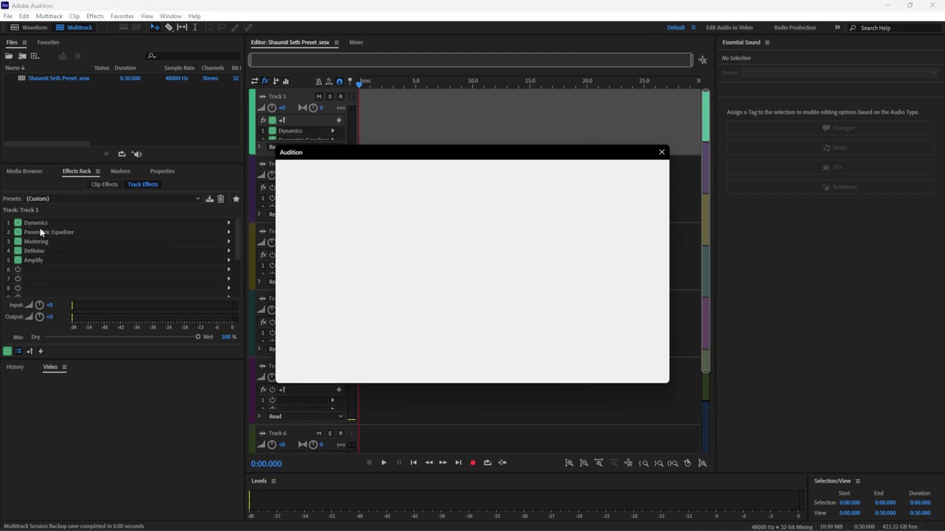
Save Track 1's five-effect rack as preset 'gsfhha' and check the Presets list
left_click(661, 153)
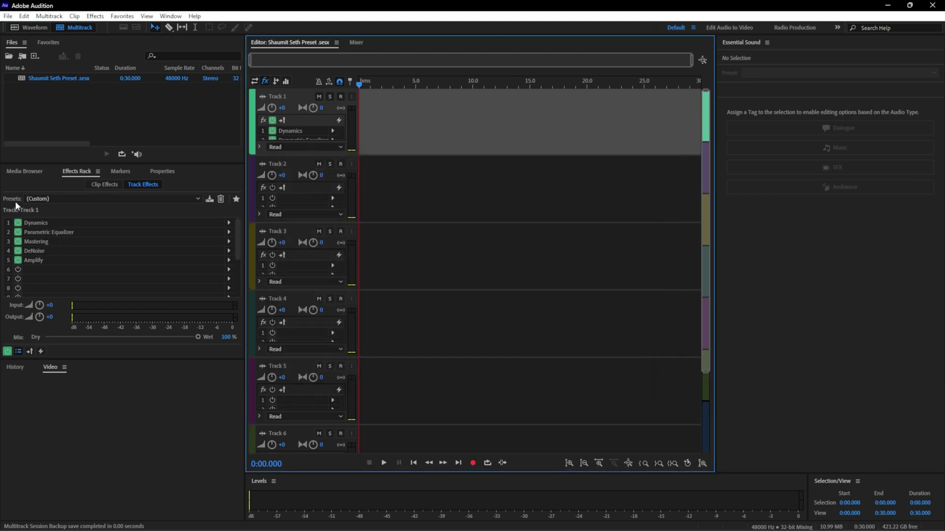
left_click(211, 200)
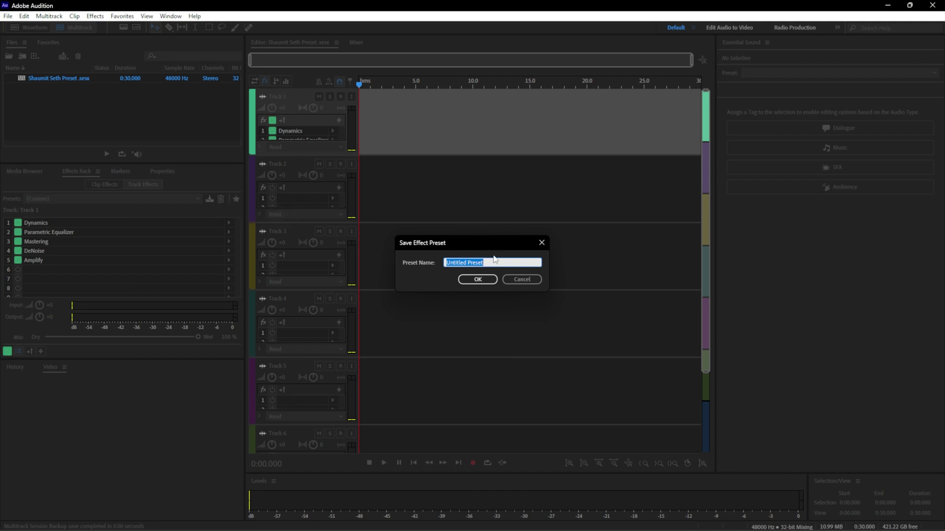
type("gsfhha")
key("Return")
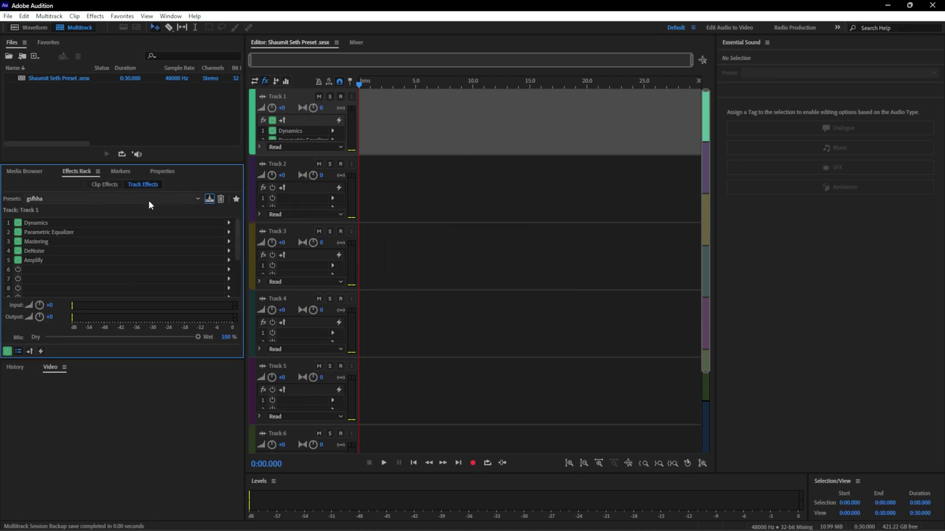
left_click(149, 202)
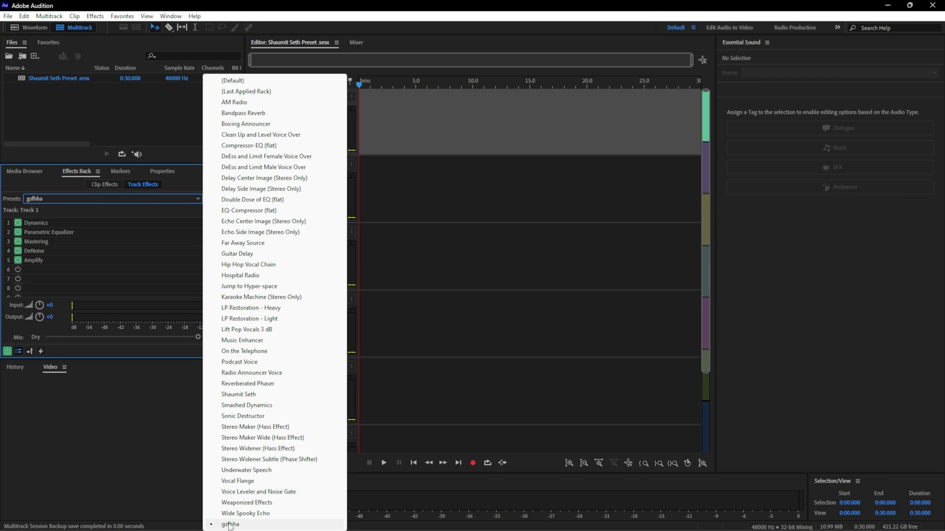